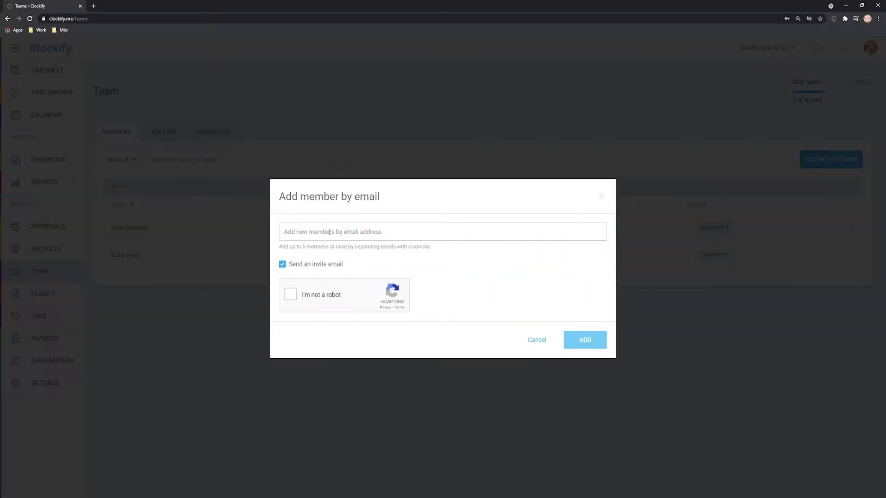
Step: Paste the invitee's e-mail address and open the workspace management page
key("ctrl+v")
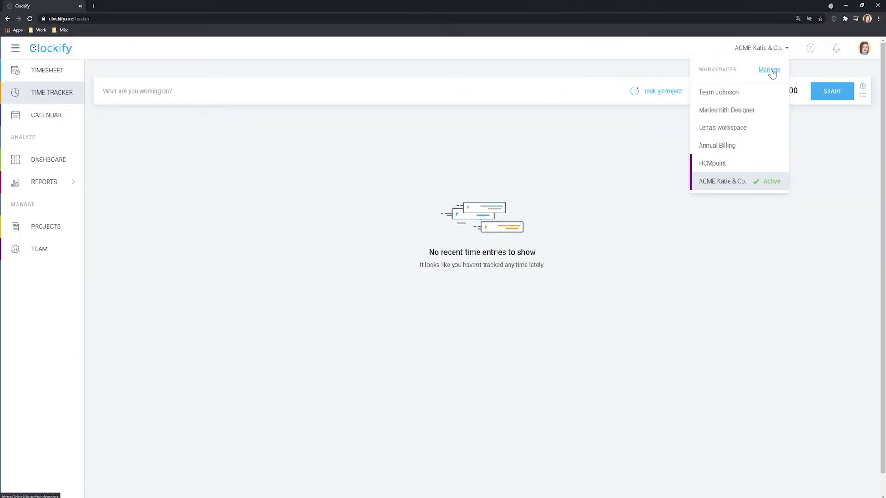
left_click(769, 70)
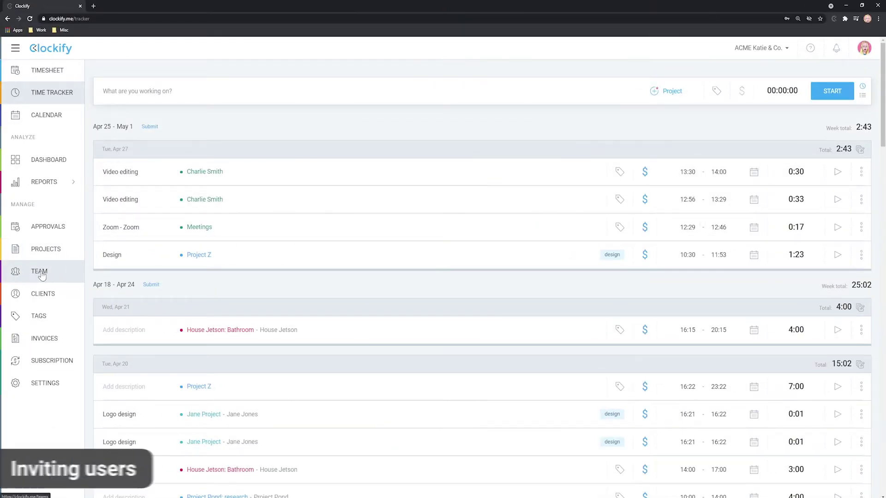
Step: Invite the first new member to the team by e-mail, passing the reCAPTCHA check
left_click(41, 274)
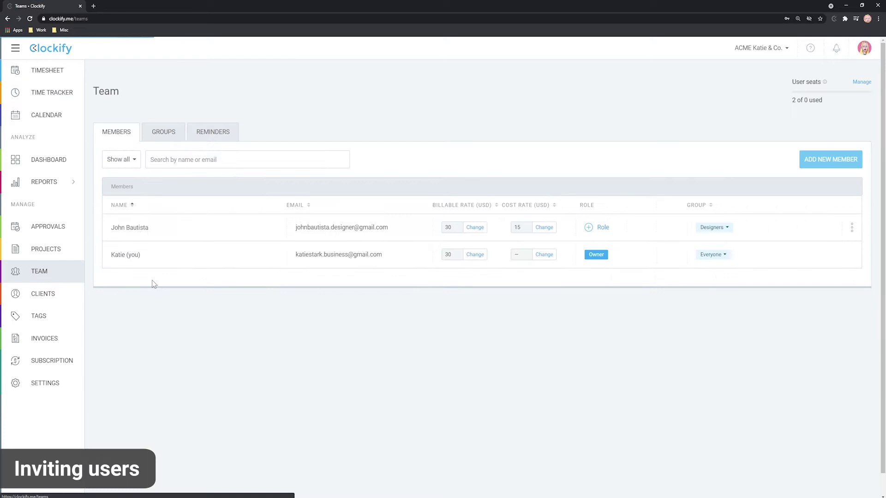
left_click(836, 164)
key("ctrl+v")
left_click(291, 294)
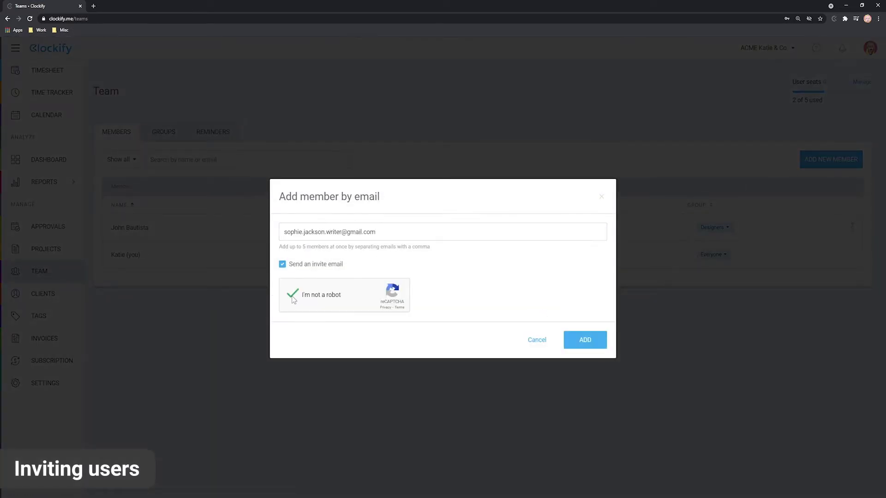
left_click(590, 342)
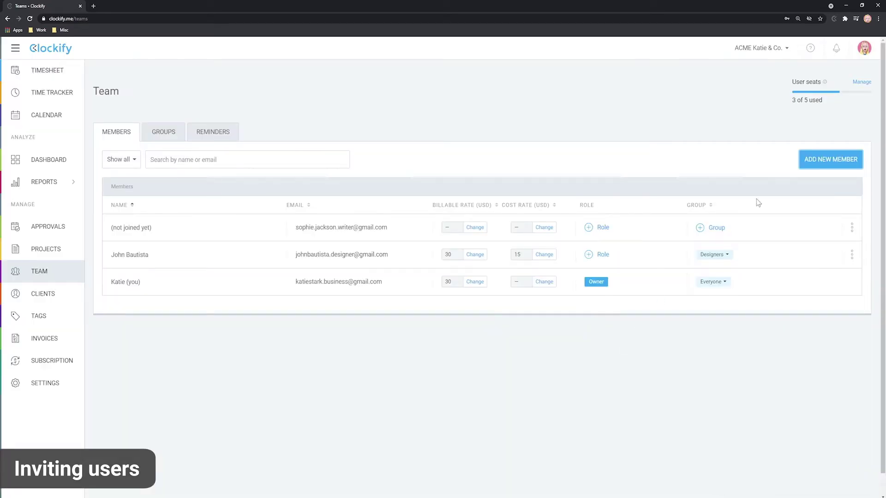
Step: Invite two more members at once by pasting their e-mail addresses
left_click(826, 160)
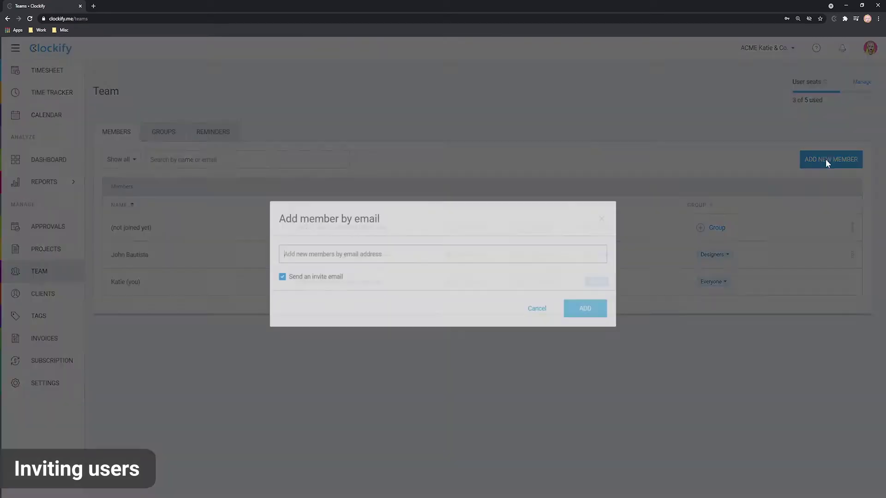
left_click(490, 231)
key("ctrl+v")
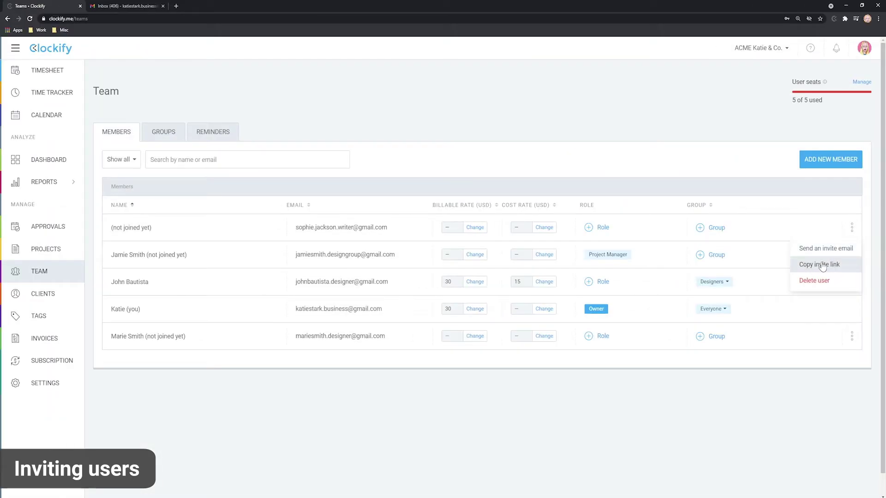
Step: Copy a pending member's invite link and open the sign-up form, entering a password
left_click(814, 265)
left_click(595, 273)
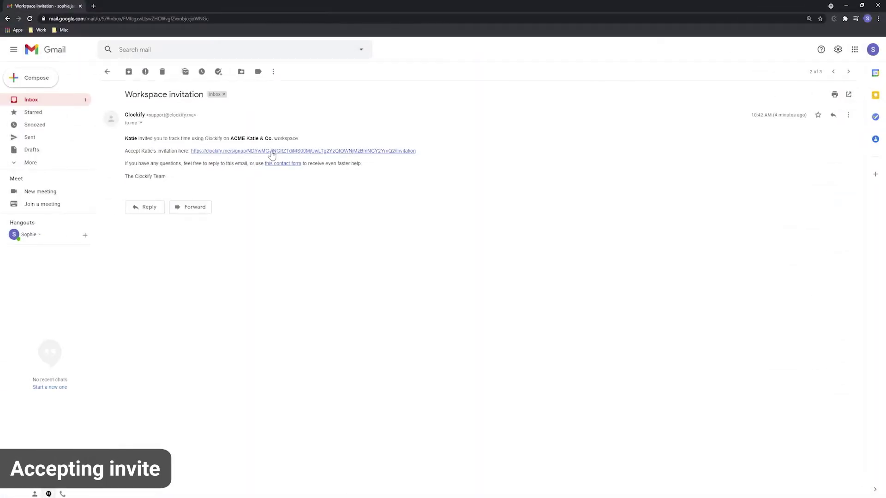
left_click(273, 151)
type("•••")
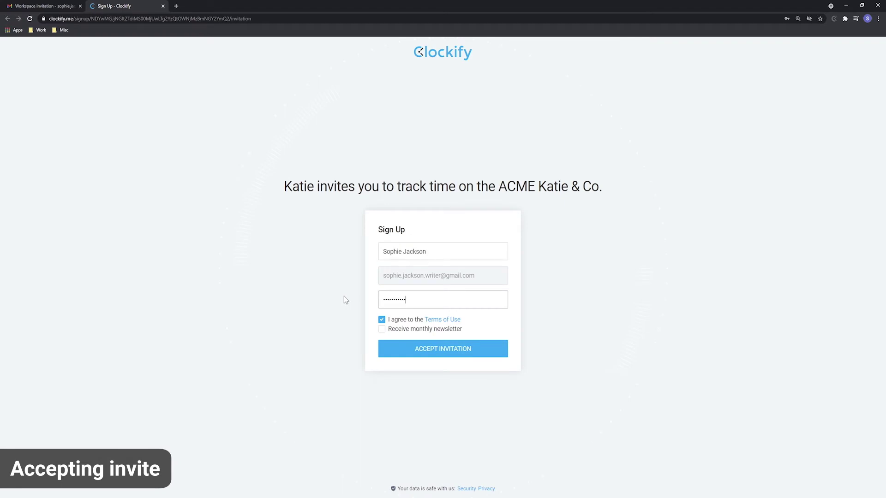
Step: Accept the invitation to create the new member's account
left_click(444, 353)
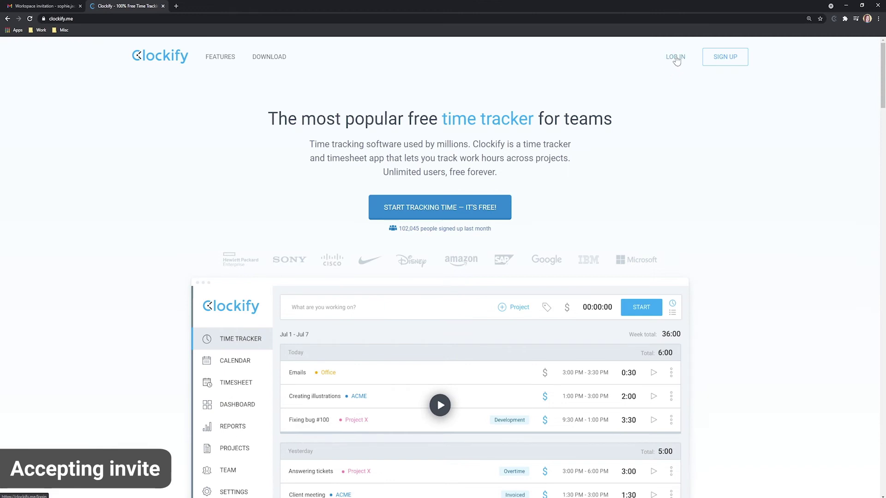
Step: Log in as an existing user and accept the ACME workspace invite from notifications
left_click(676, 60)
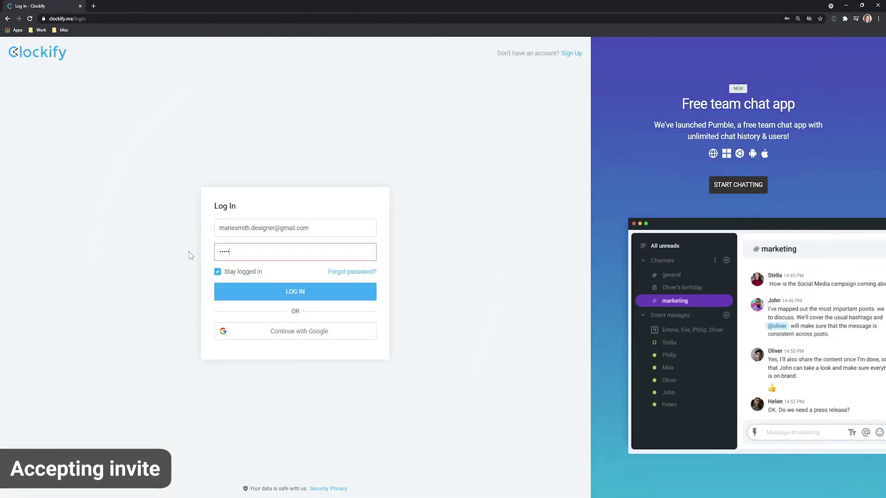
type("•••••")
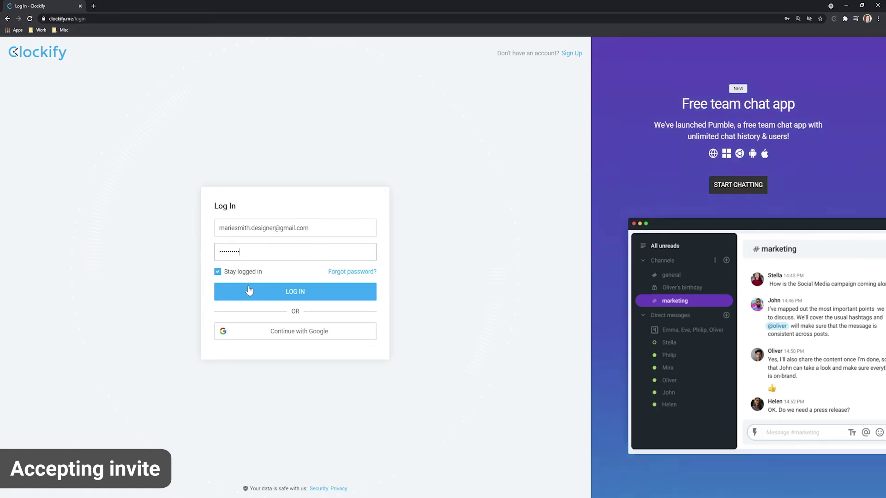
left_click(282, 296)
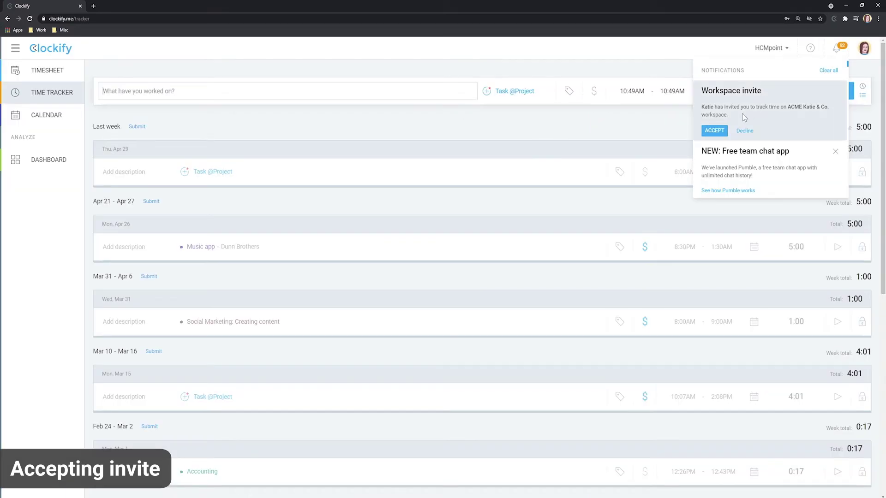
left_click(715, 131)
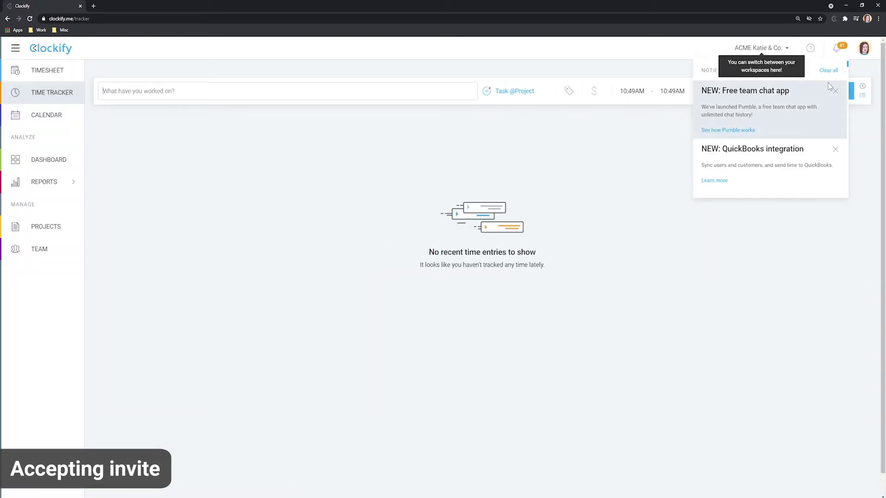
Step: Open the ACME workspace's Projects list with its clients and tracked hours
left_click(784, 48)
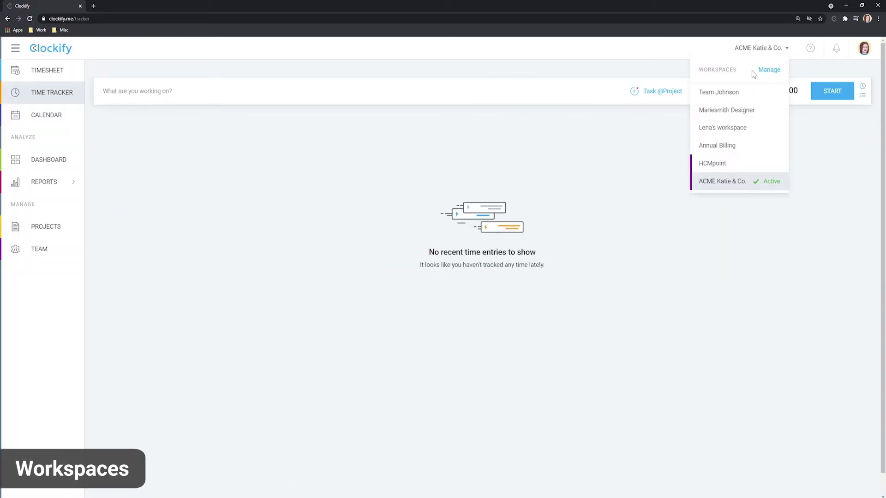
left_click(768, 70)
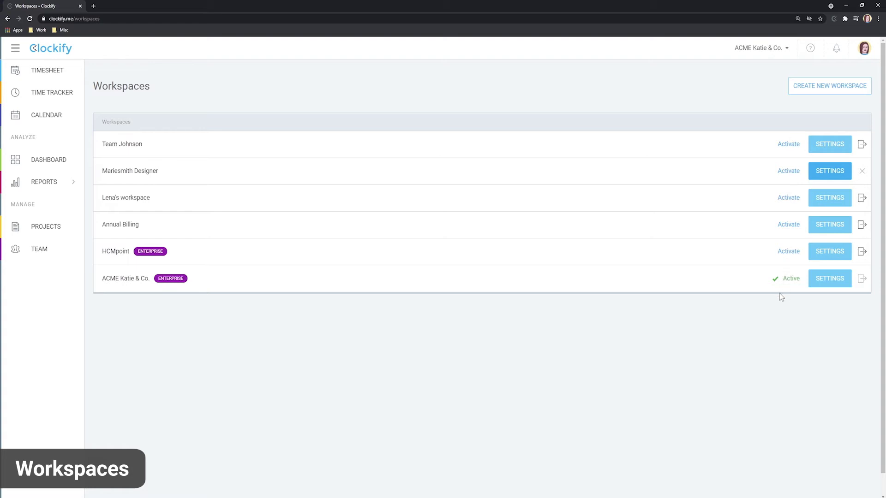
left_click(51, 94)
left_click(43, 232)
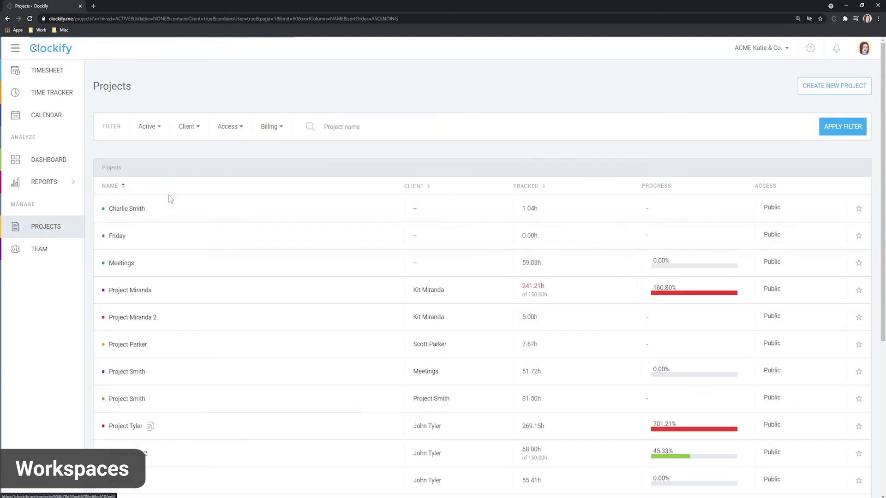
scroll(212, 273, "down", 5)
scroll(214, 265, "up", 5)
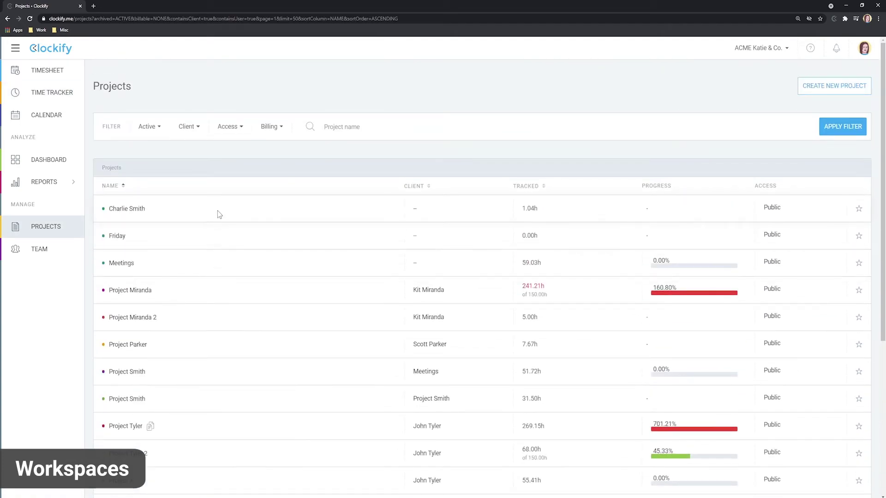
Step: Activate the Designer workspace from the workspace manager, then open its Team page
left_click(786, 48)
left_click(776, 69)
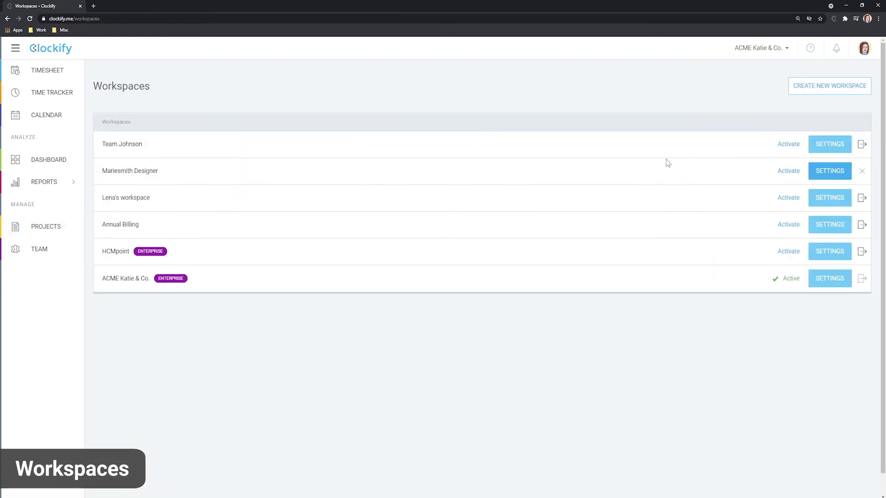
left_click(789, 172)
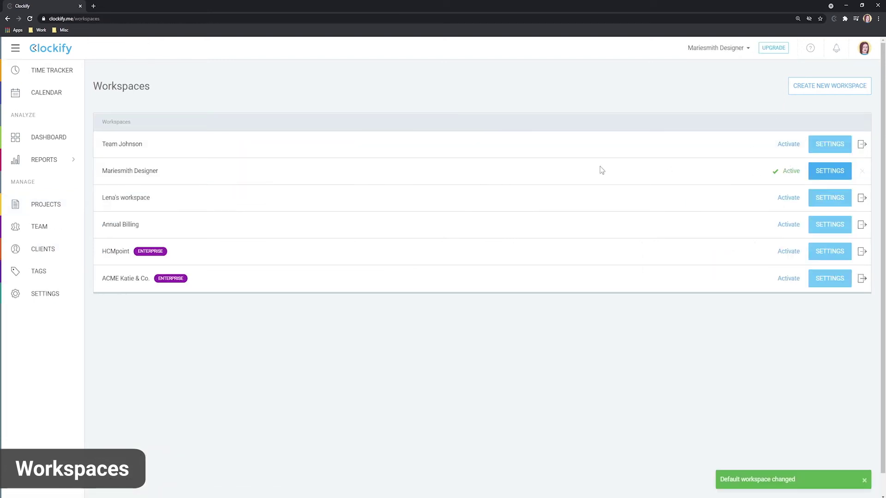
left_click(55, 74)
mouse_move(58, 169)
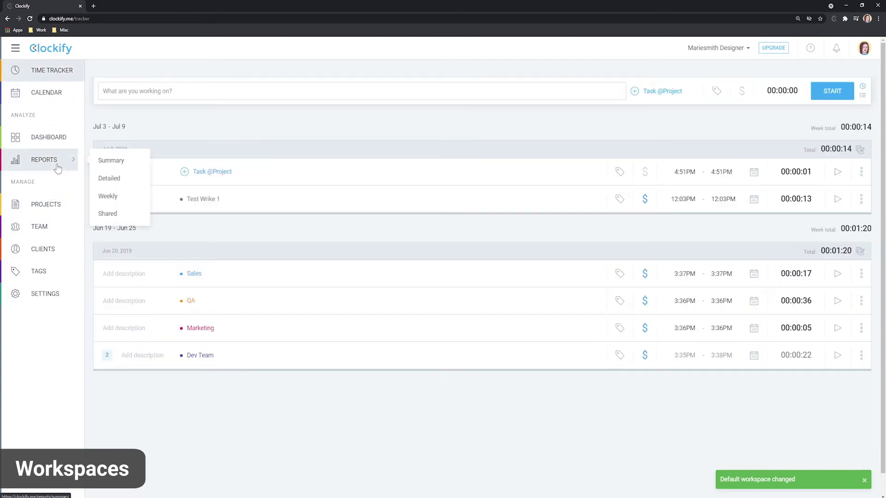
left_click(40, 226)
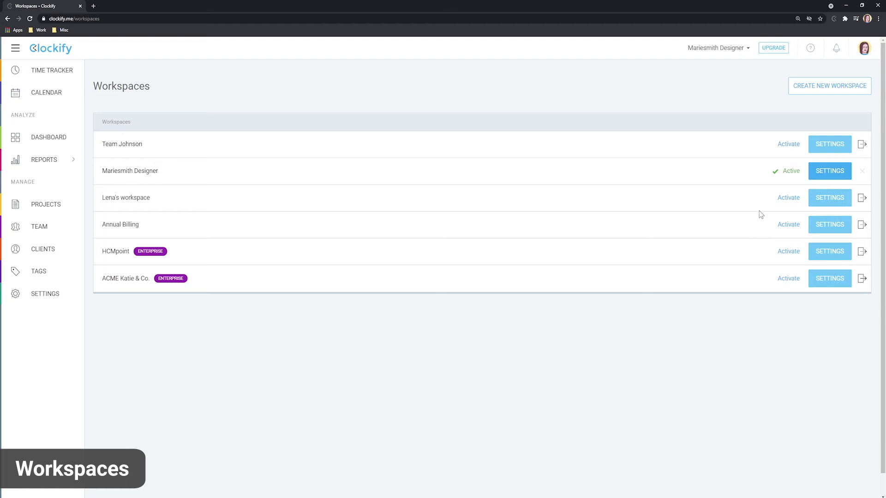
Step: Leave the top team workspace, confirming with the word LEAVE
left_click(861, 144)
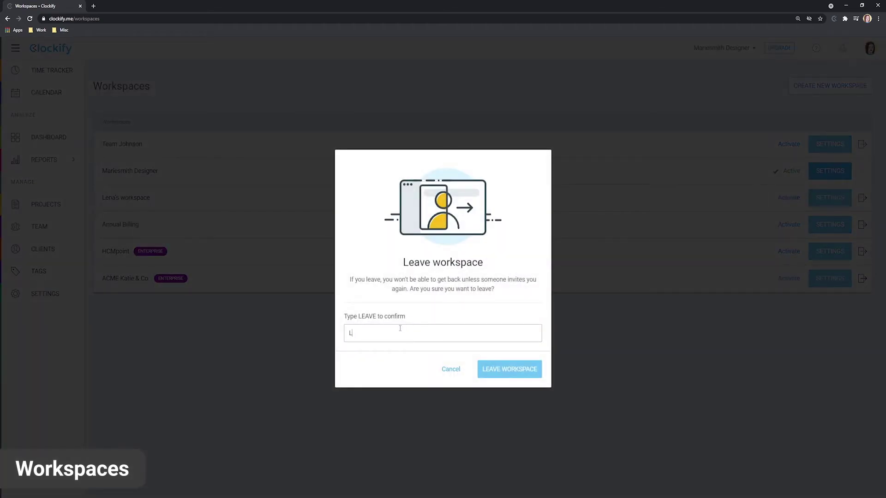
type("LEAVE")
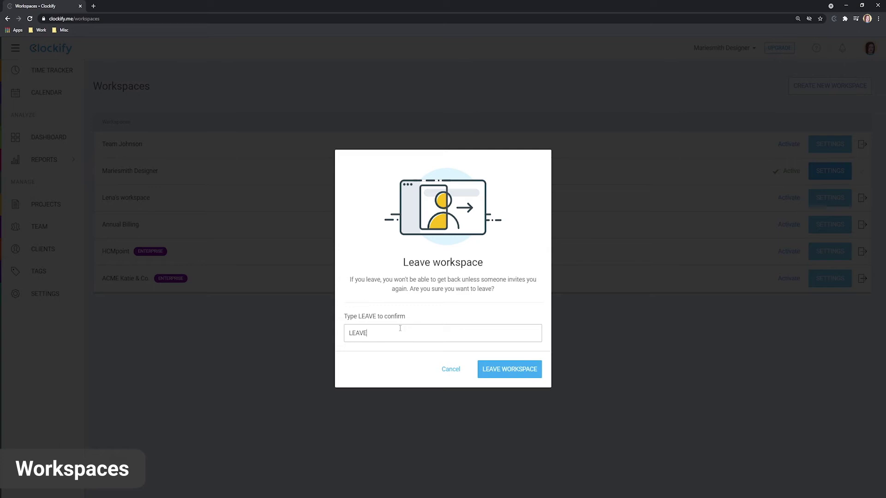
left_click(520, 371)
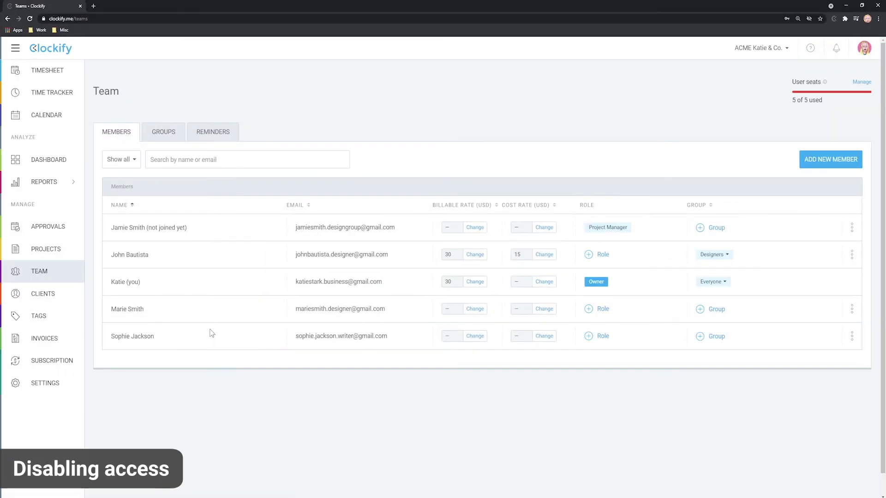
Step: Deactivate the last team member and filter the list to inactive members
left_click(852, 336)
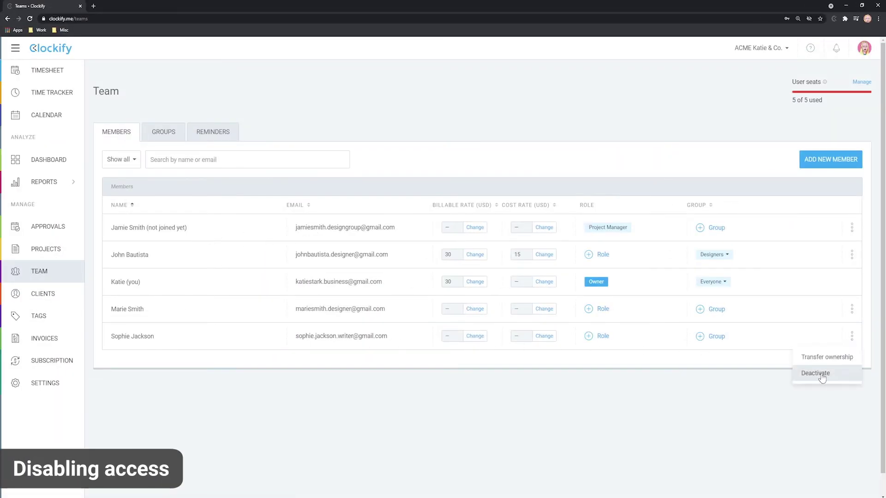
left_click(821, 378)
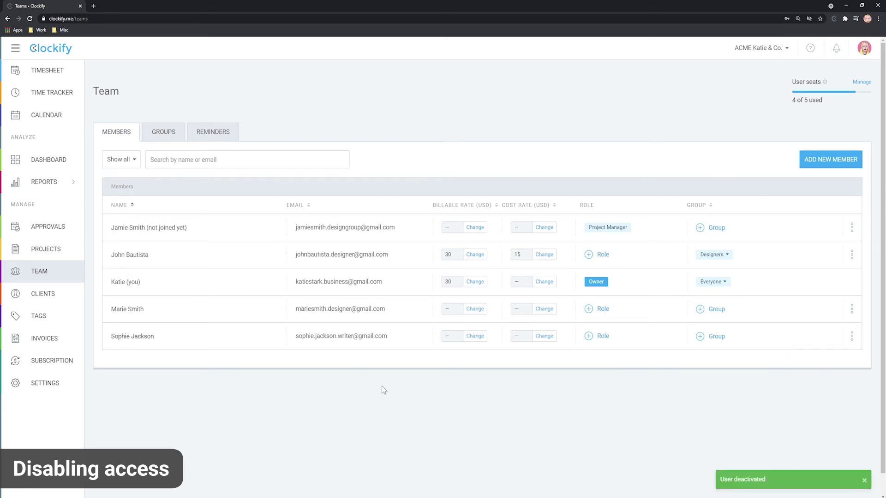
left_click(121, 159)
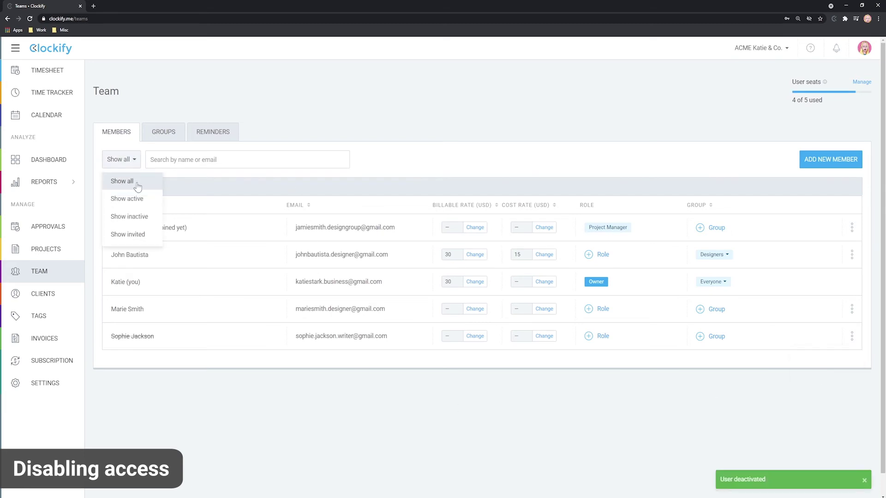
left_click(139, 211)
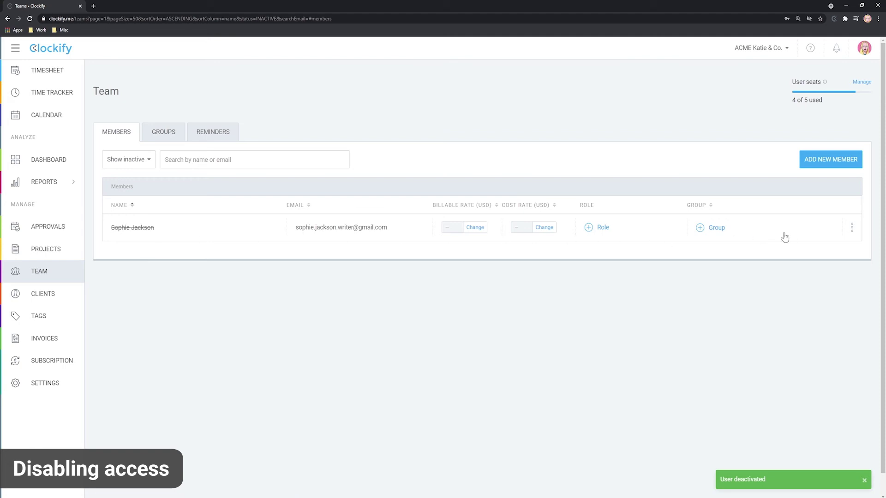
Step: Reactivate that member, deactivate them again, and re-filter to show only inactive users
left_click(852, 230)
left_click(820, 248)
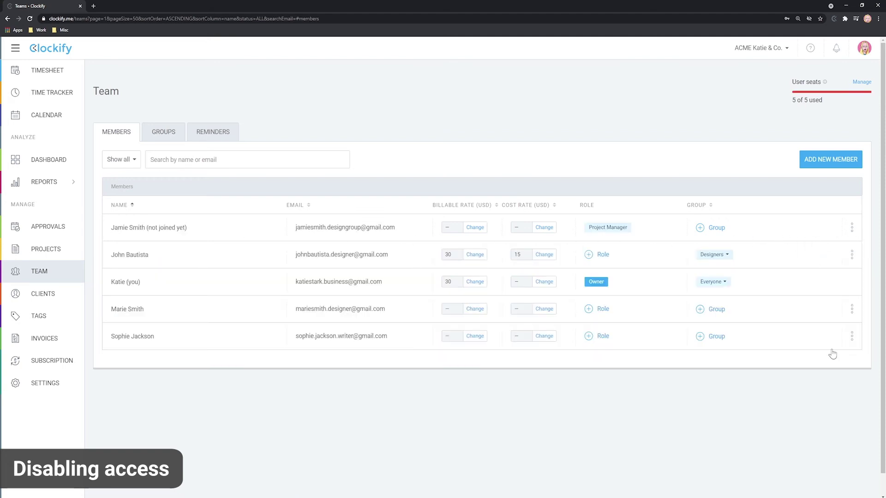
left_click(852, 336)
left_click(814, 368)
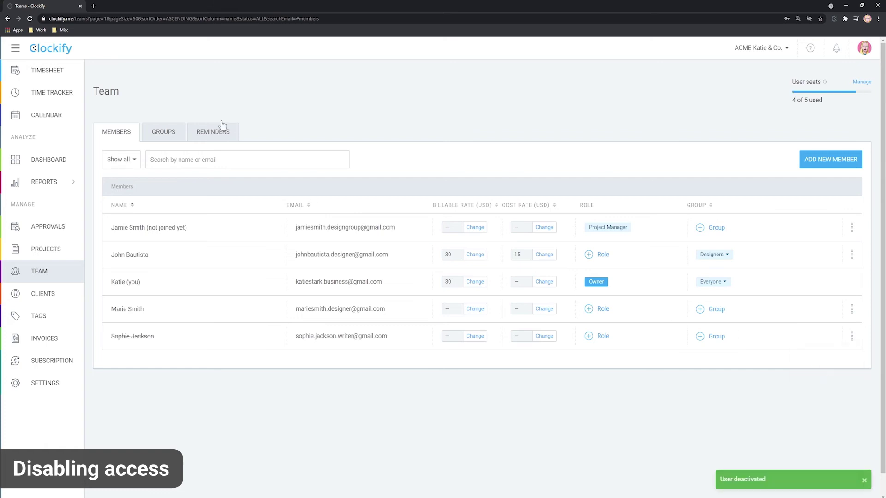
left_click(121, 159)
left_click(129, 215)
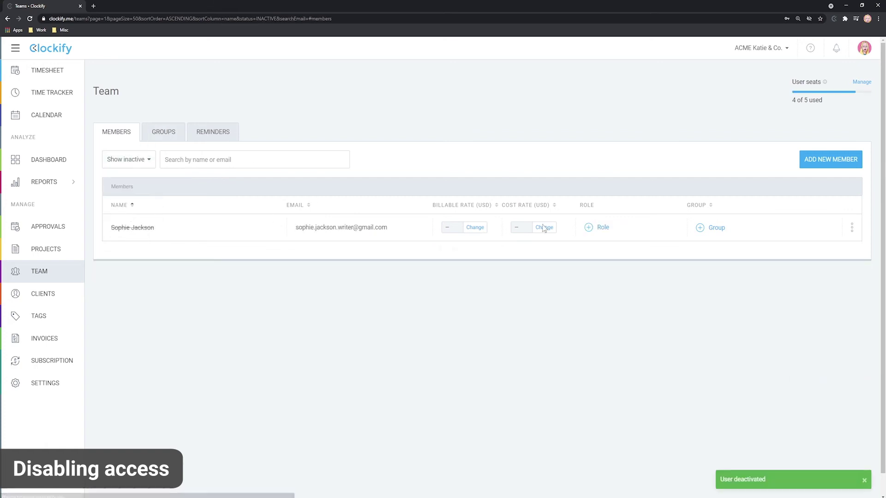
left_click(852, 228)
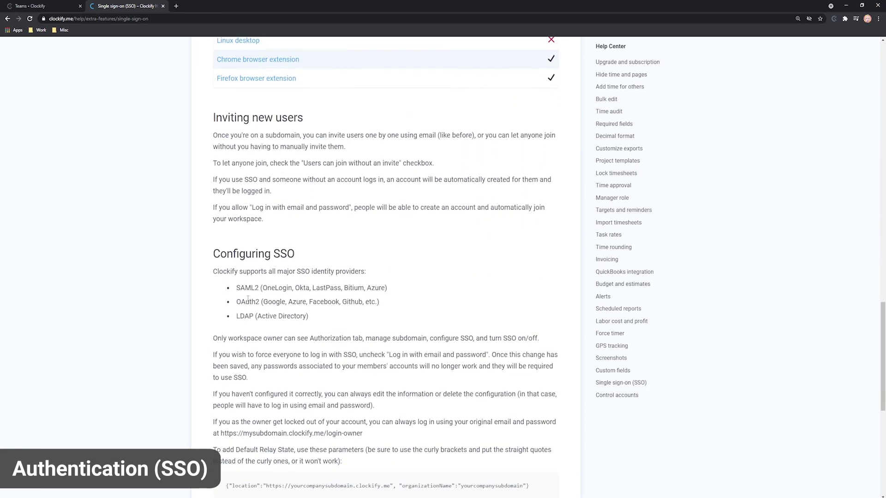
scroll(460, 317, "down", 6)
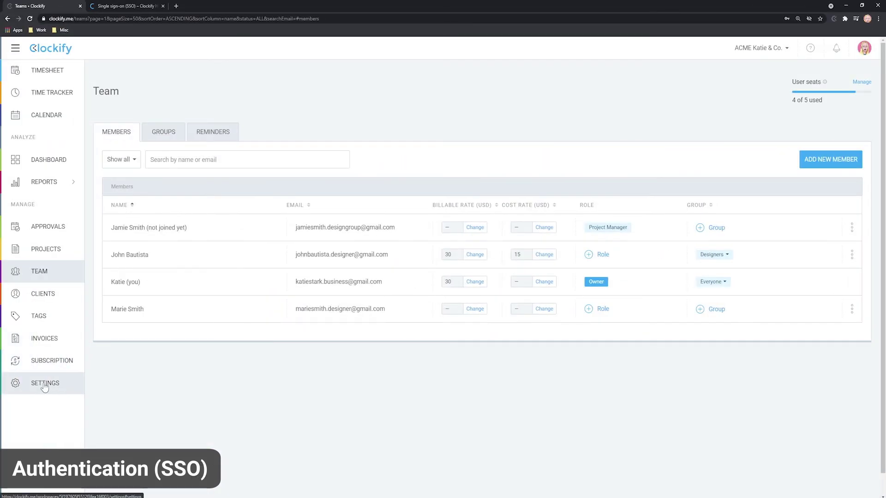
Step: Enter the subdomain 'acme' in the workspace's Authentication settings
left_click(44, 387)
left_click(334, 121)
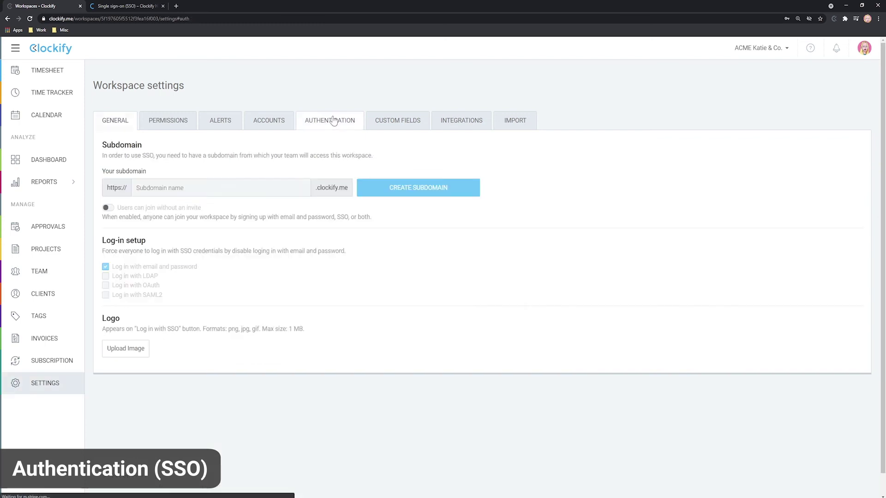
left_click(156, 188)
type("acme")
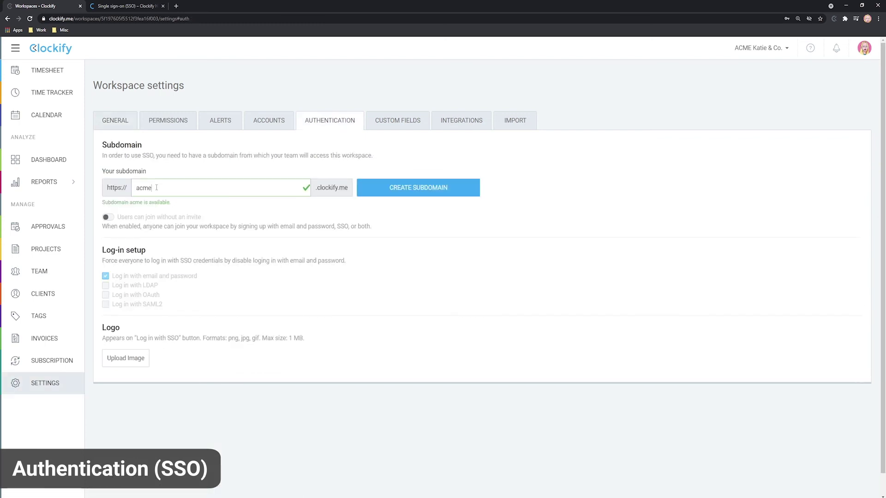